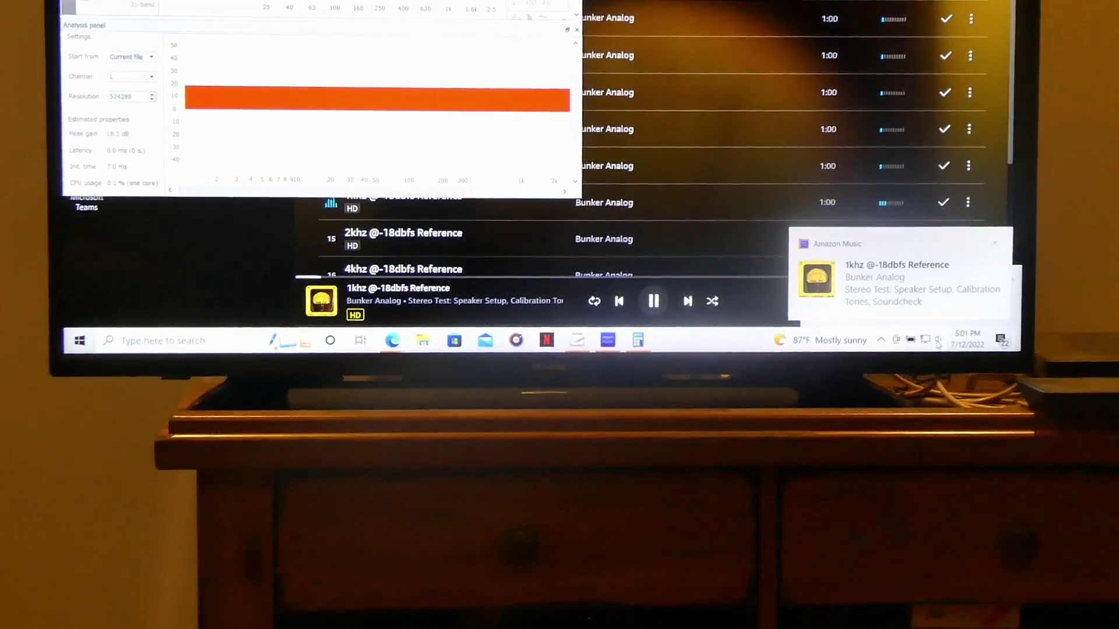
Raise the playback volume to 34 and minimize the Hantek6022BE scope window.
{"action": "left_click", "coordinate": [937, 340]}
{"action": "scroll", "coordinate": [916, 290], "scroll_direction": "up", "scroll_amount": 5}
{"action": "scroll", "coordinate": [917, 290], "scroll_direction": "up", "scroll_amount": 4}
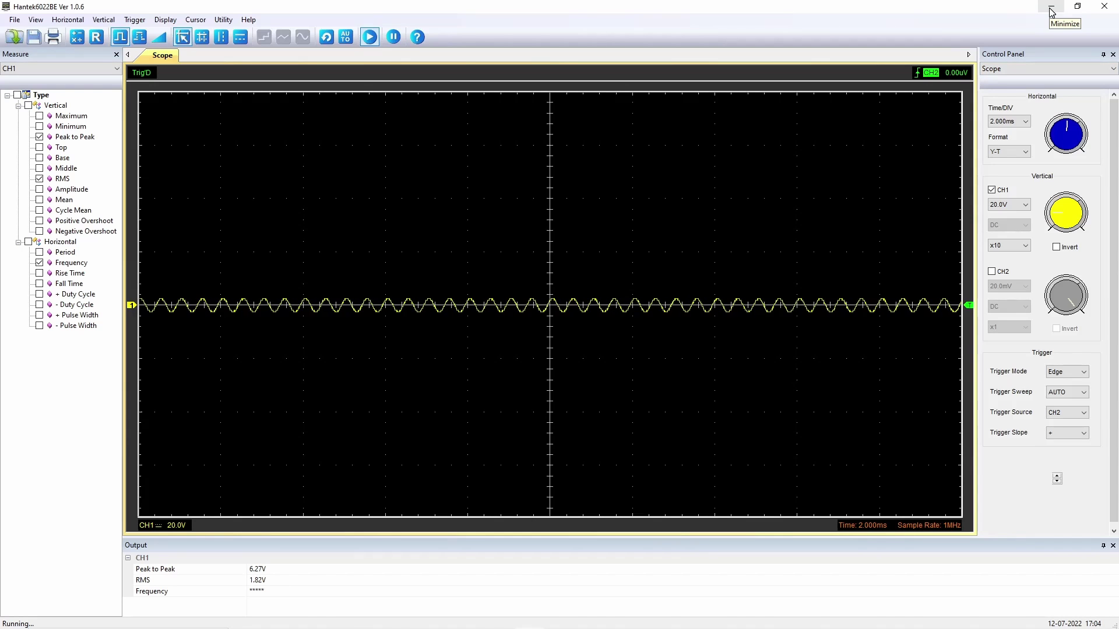
{"action": "left_click", "coordinate": [1052, 12]}
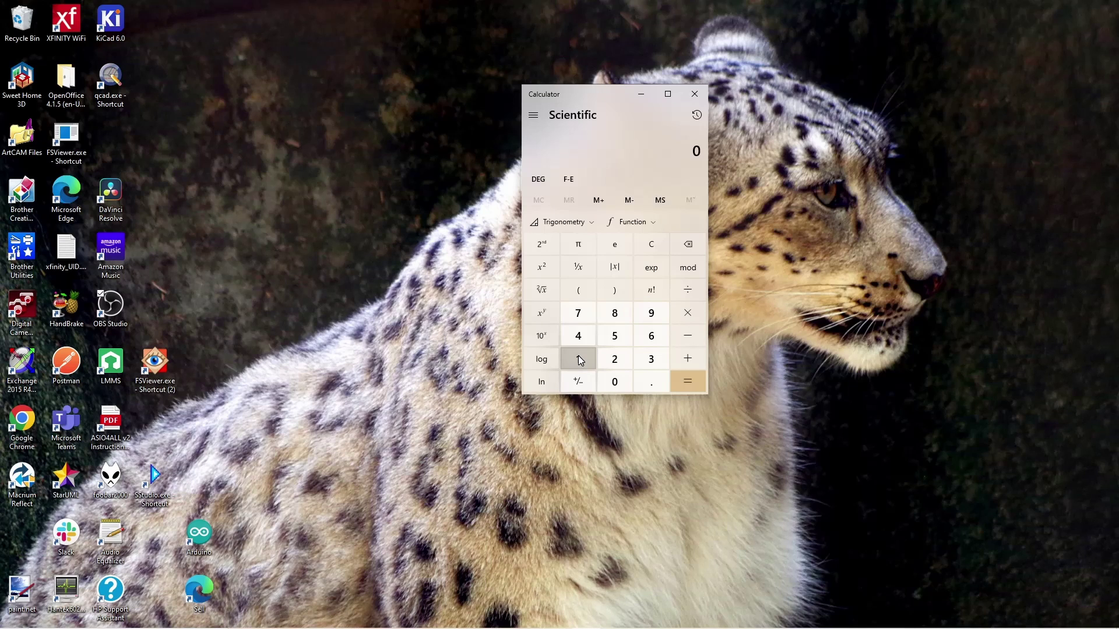
Compute 100 × 0.35355 in Calculator, giving 35.355.
{"action": "left_click", "coordinate": [578, 359]}
{"action": "left_click", "coordinate": [615, 381]}
{"action": "left_click", "coordinate": [614, 381]}
{"action": "left_click", "coordinate": [687, 313]}
{"action": "left_click", "coordinate": [650, 382]}
{"action": "left_click", "coordinate": [647, 358]}
{"action": "left_click", "coordinate": [615, 335]}
{"action": "left_click", "coordinate": [651, 359]}
{"action": "left_click", "coordinate": [615, 338]}
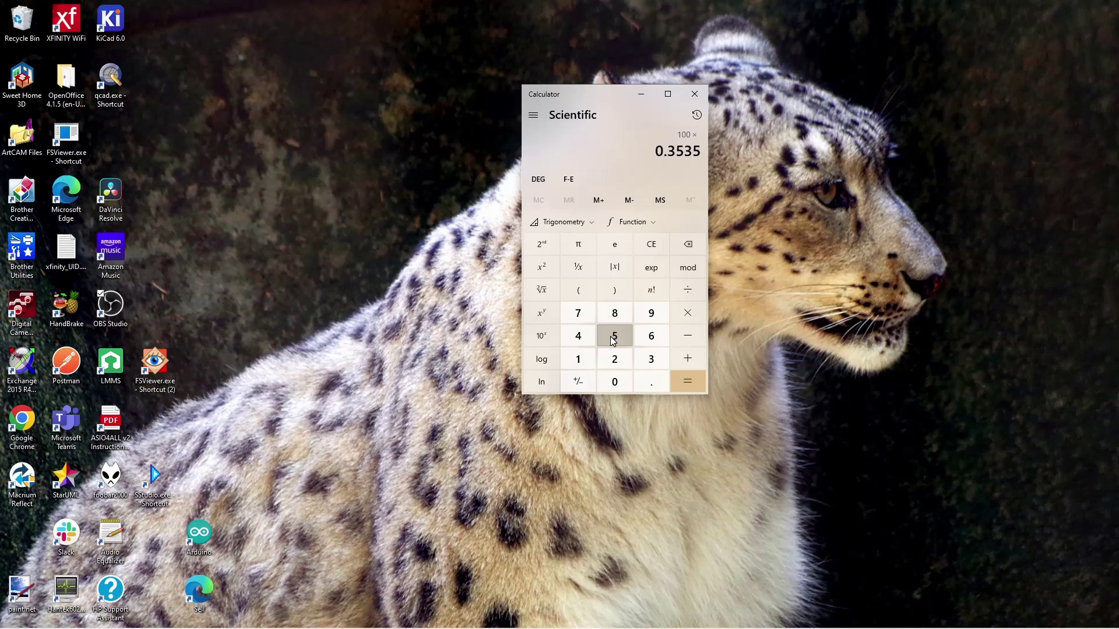
{"action": "left_click", "coordinate": [613, 341]}
{"action": "left_click", "coordinate": [688, 383]}
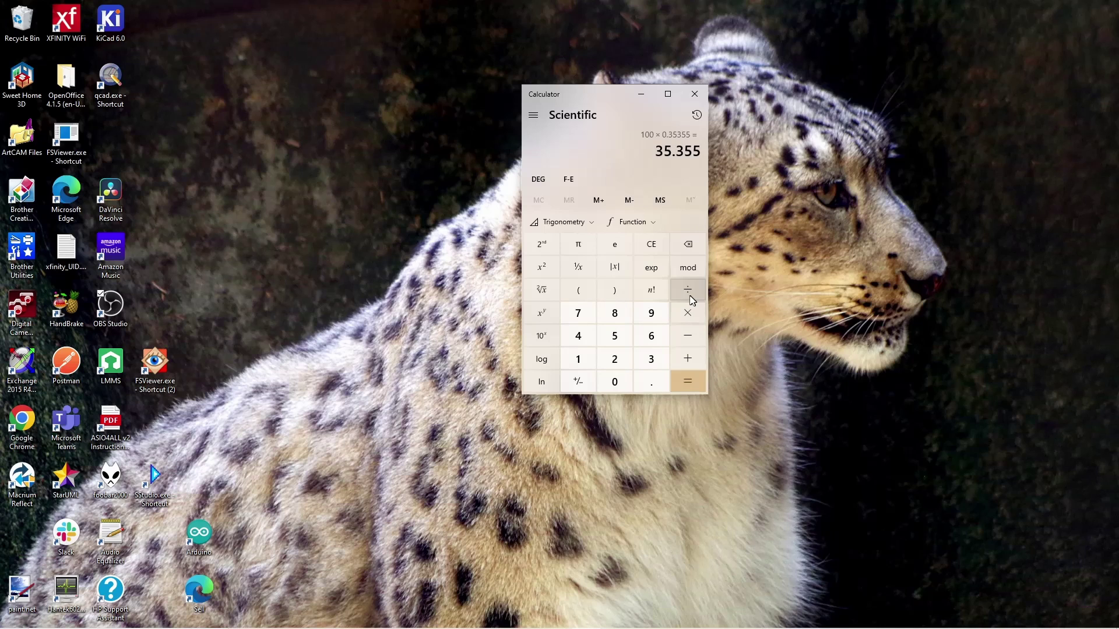
Multiply 35.355 by 35, then divide 1237.425 by 8 to get 154.678125.
{"action": "left_click", "coordinate": [682, 314]}
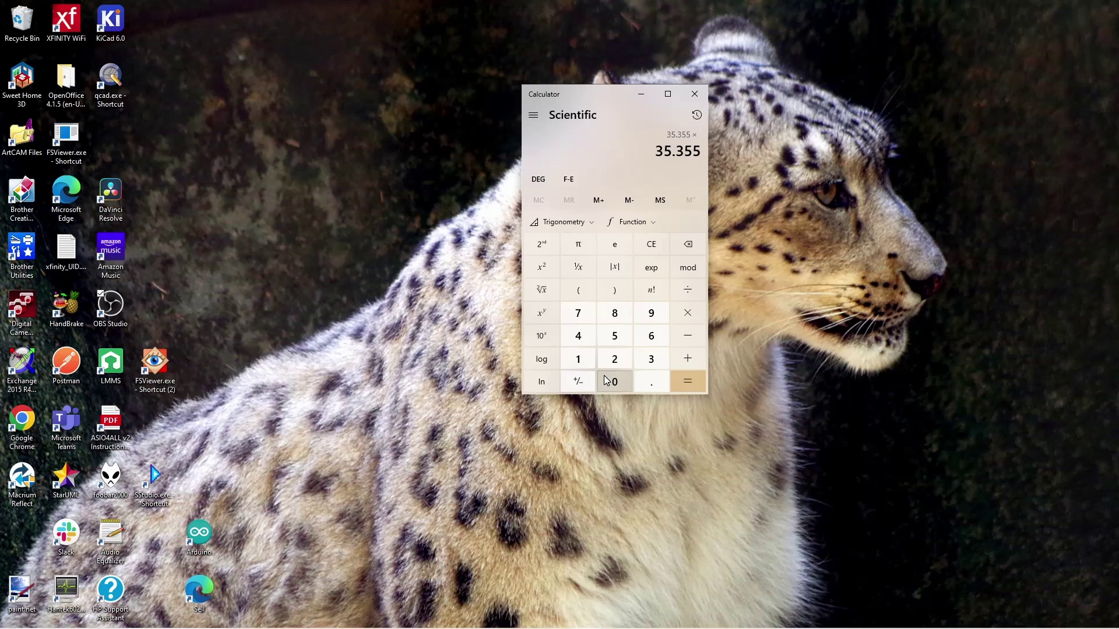
{"action": "left_click", "coordinate": [651, 359]}
{"action": "left_click", "coordinate": [614, 336]}
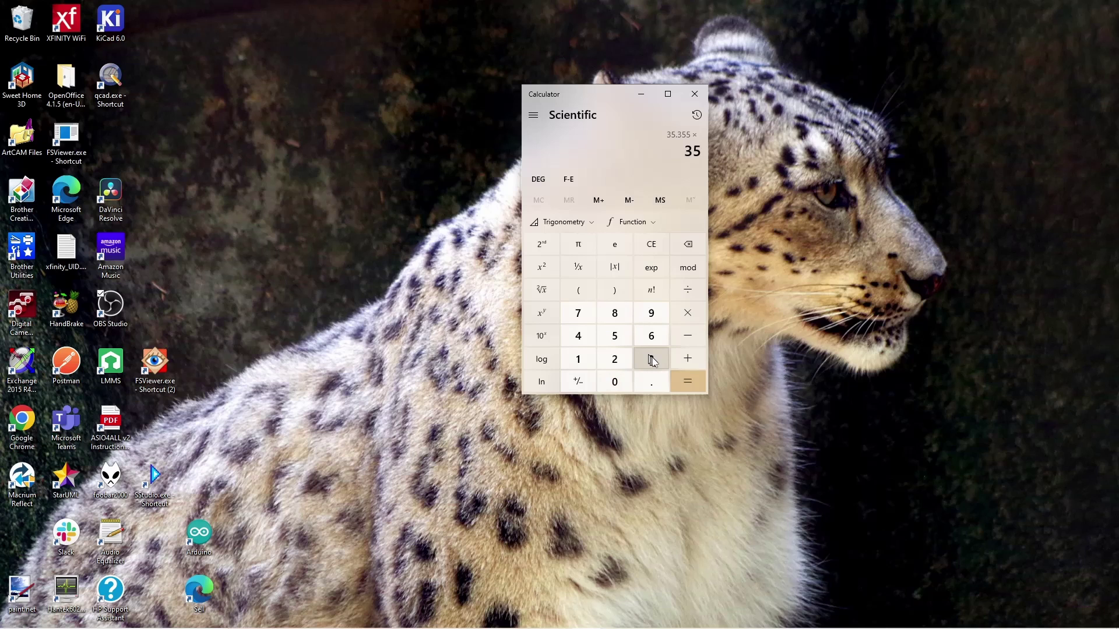
{"action": "left_click", "coordinate": [685, 383]}
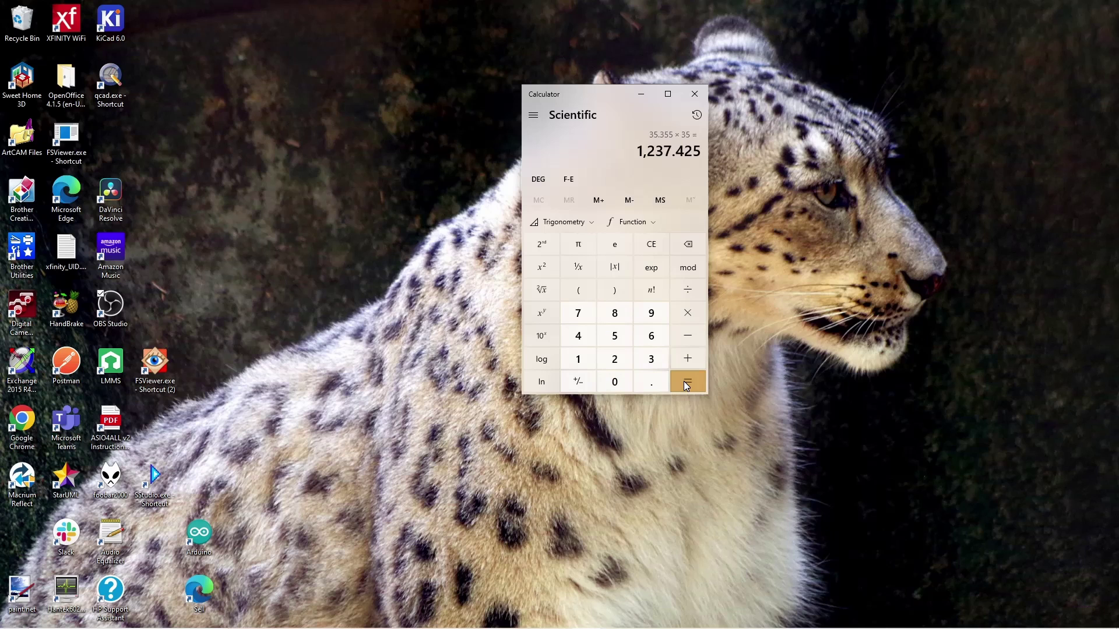
{"action": "left_click", "coordinate": [683, 291]}
{"action": "left_click", "coordinate": [614, 313]}
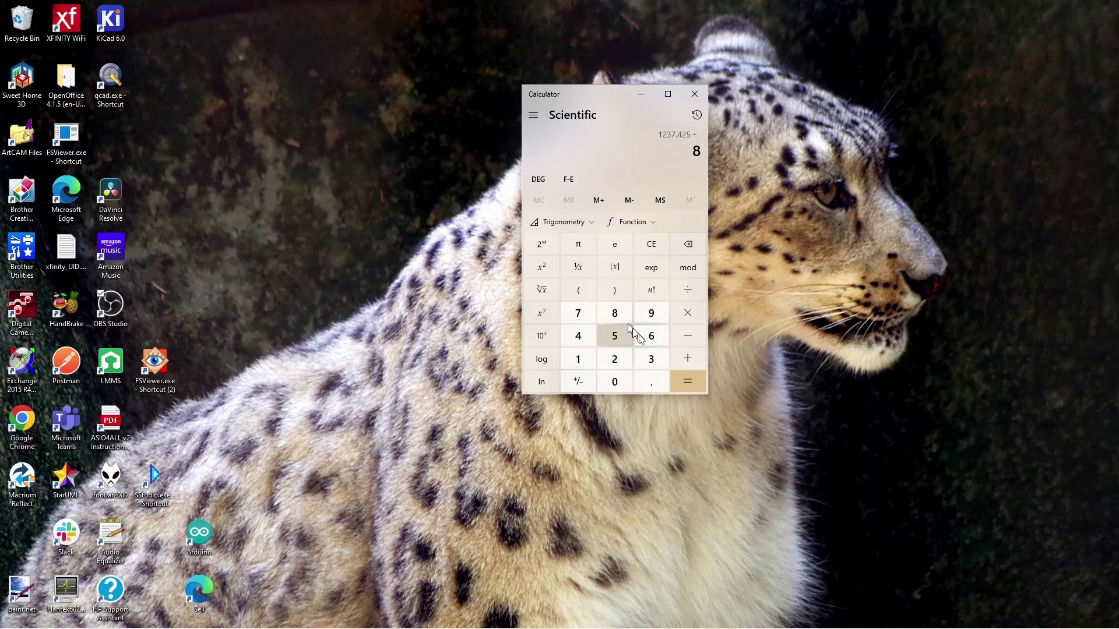
{"action": "left_click", "coordinate": [687, 382]}
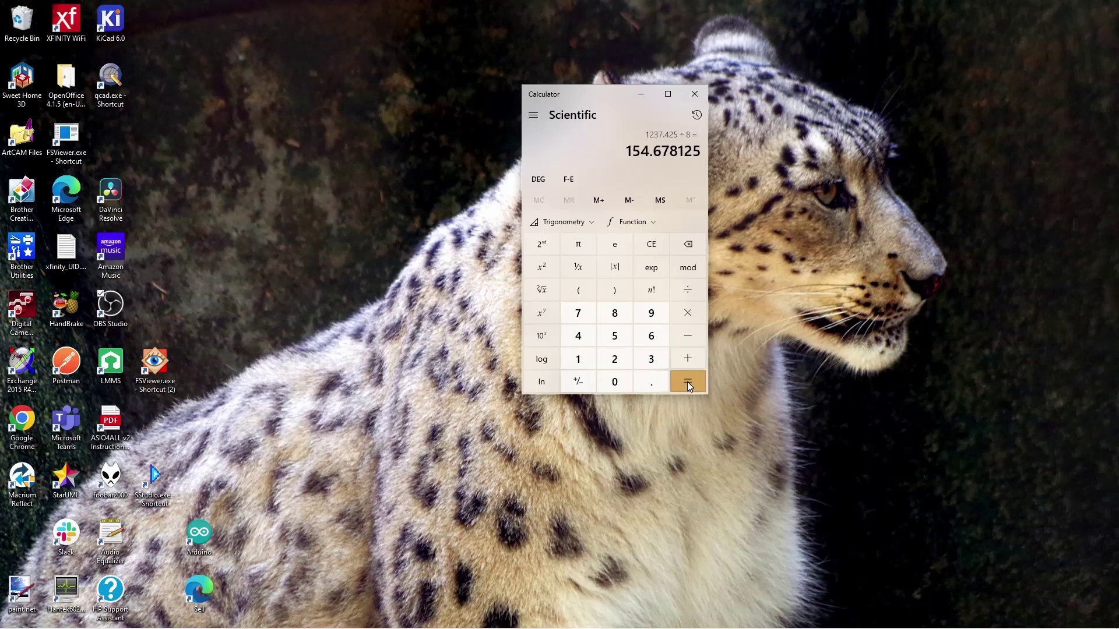
{"action": "mouse_move", "coordinate": [293, 628]}
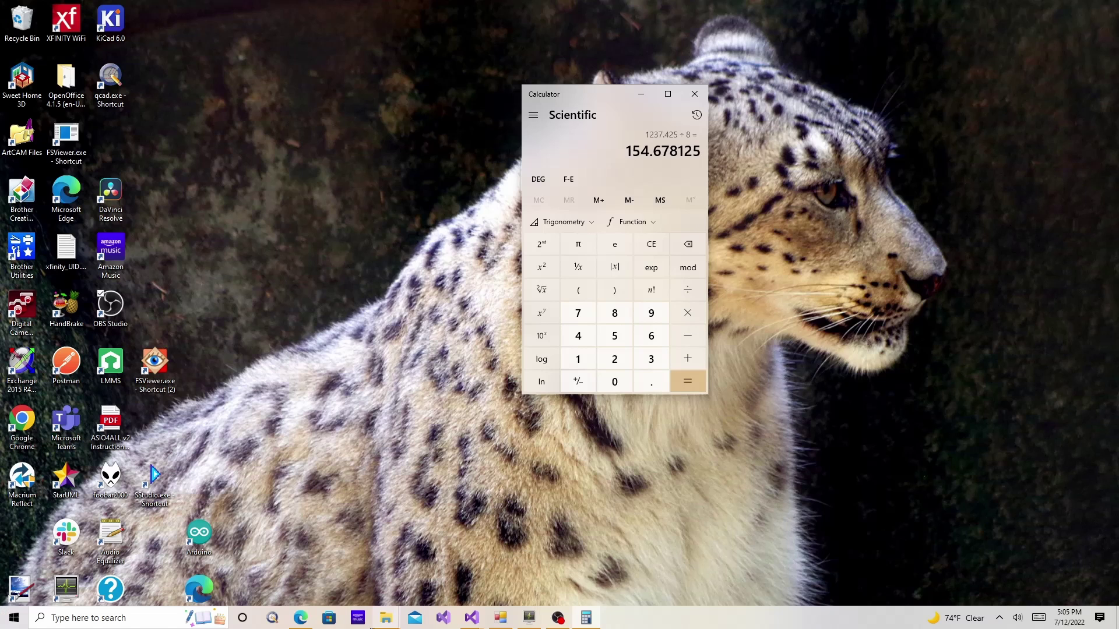
Bring up the eBay L25 amplifier listing in Edge and select its 250W rating, then switch back.
{"action": "left_click", "coordinate": [294, 626]}
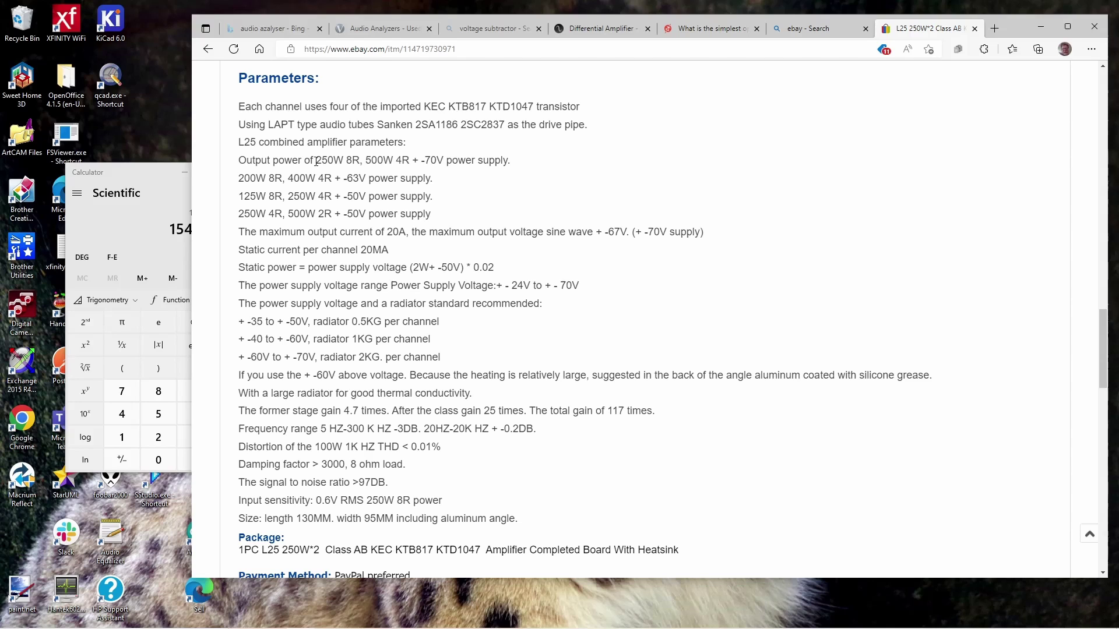
{"action": "double_click", "coordinate": [315, 162]}
{"action": "key", "text": "alt+Tab"}
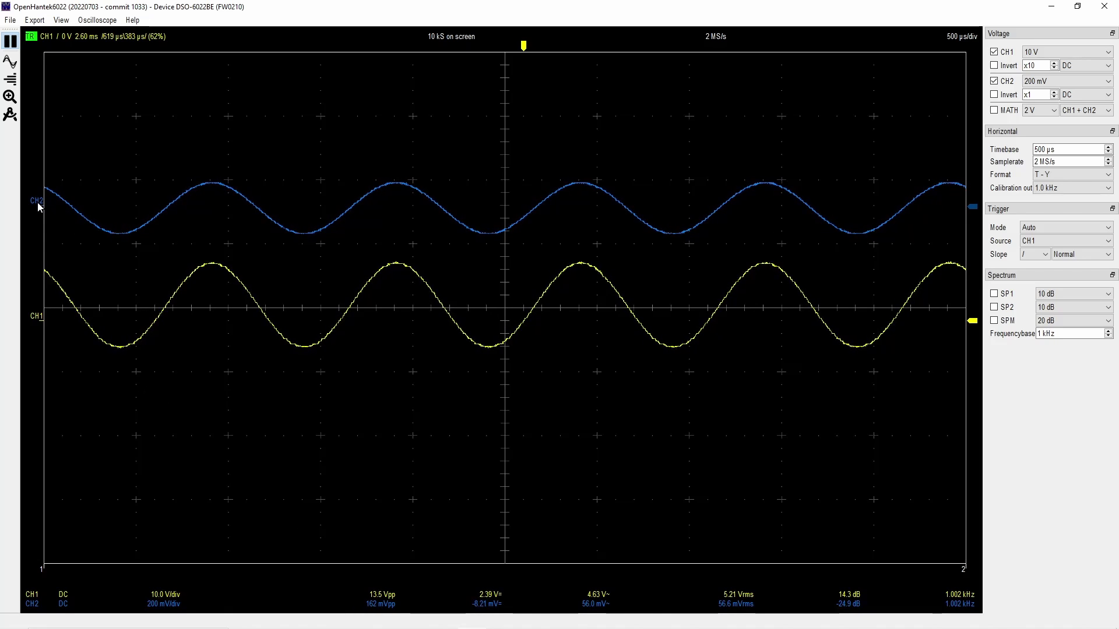
Drag the CH2 input trace higher up the screen.
{"action": "mouse_move", "coordinate": [38, 201]}
{"action": "left_mouse_down"}
{"action": "mouse_move", "coordinate": [25, 147]}
{"action": "mouse_move", "coordinate": [27, 162]}
{"action": "left_mouse_up"}
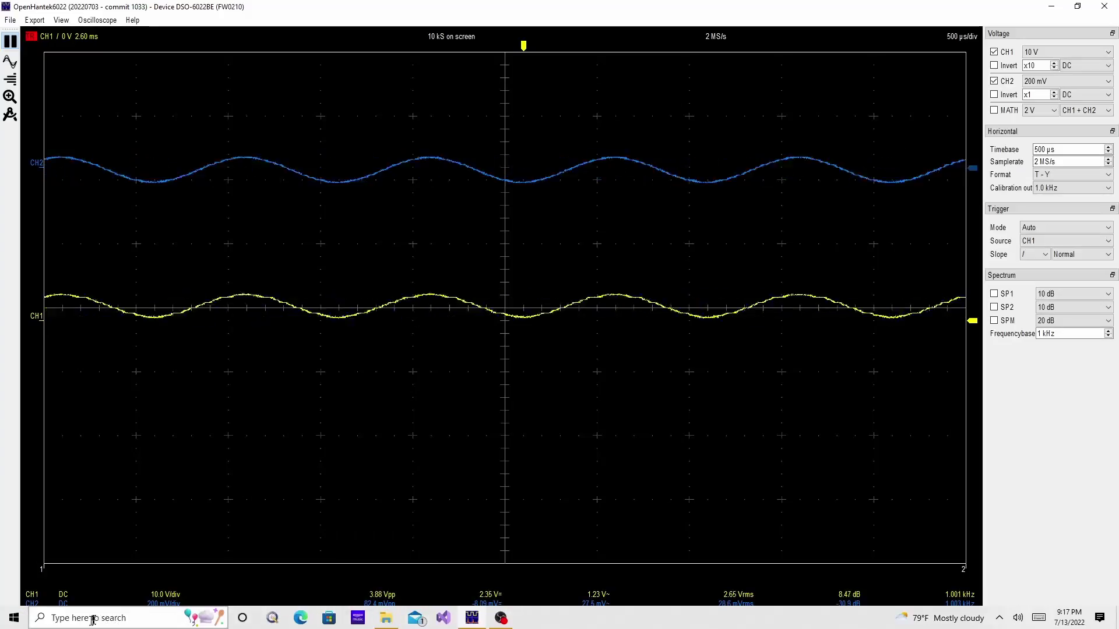
Reopen Calculator, clear it, and compute 126 × 0.35355 = 44.5473.
{"action": "left_click", "coordinate": [92, 619]}
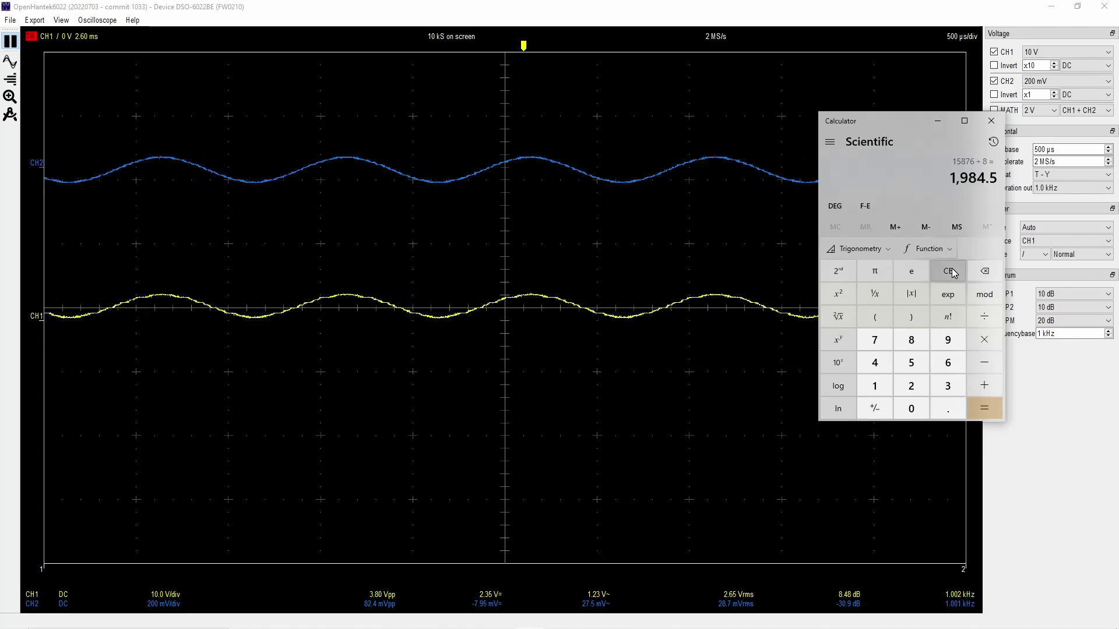
{"action": "left_click", "coordinate": [960, 273]}
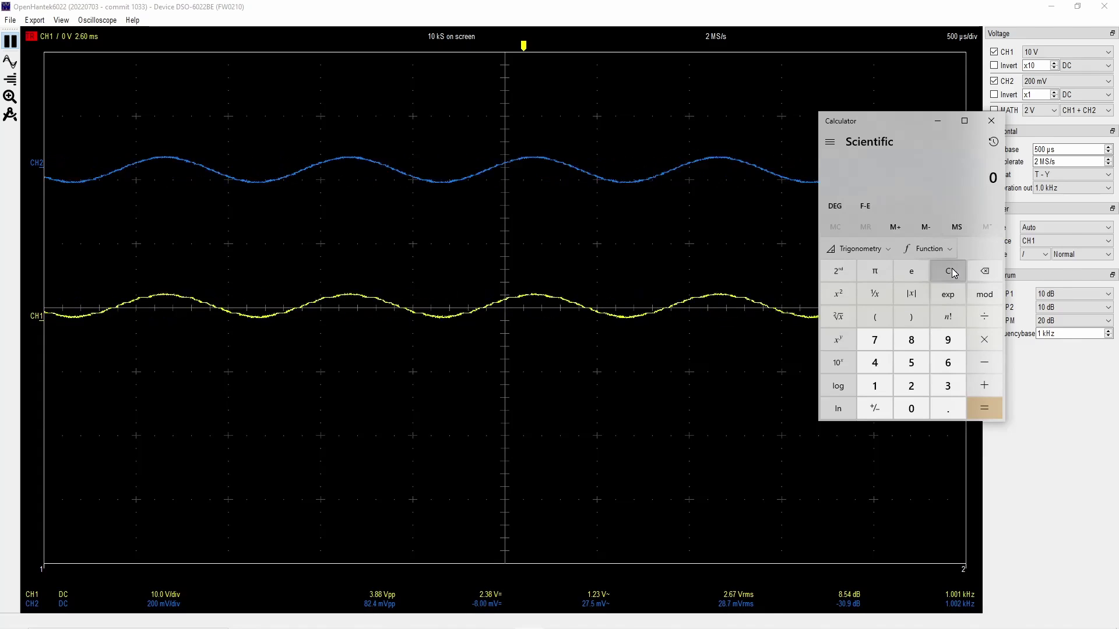
{"action": "left_click", "coordinate": [877, 385]}
{"action": "left_click", "coordinate": [911, 386]}
{"action": "left_click", "coordinate": [947, 368]}
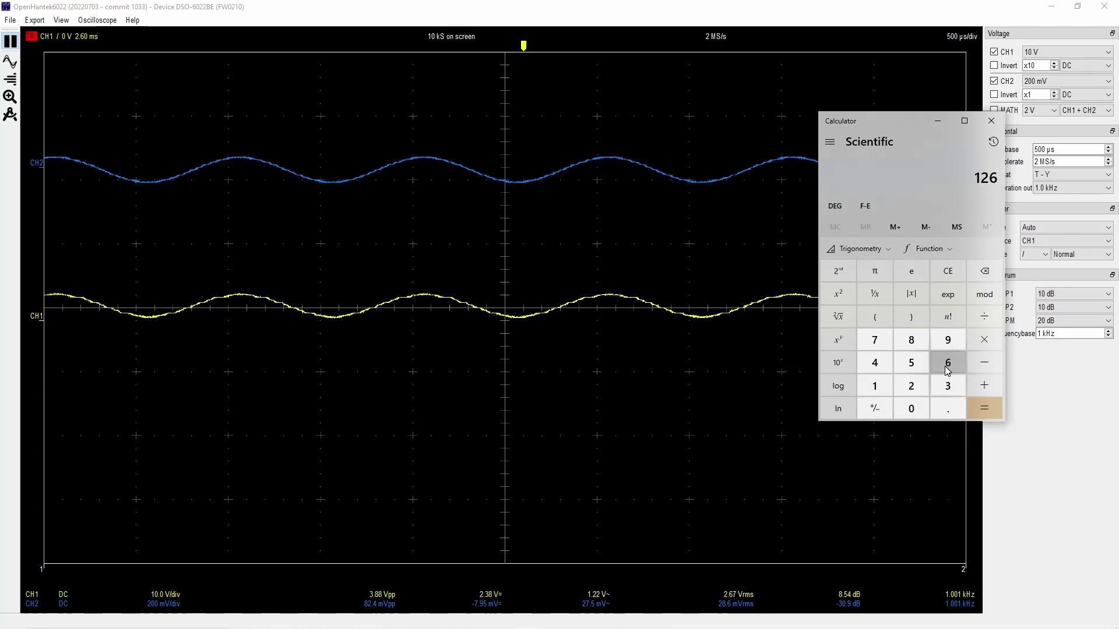
{"action": "left_click", "coordinate": [983, 344]}
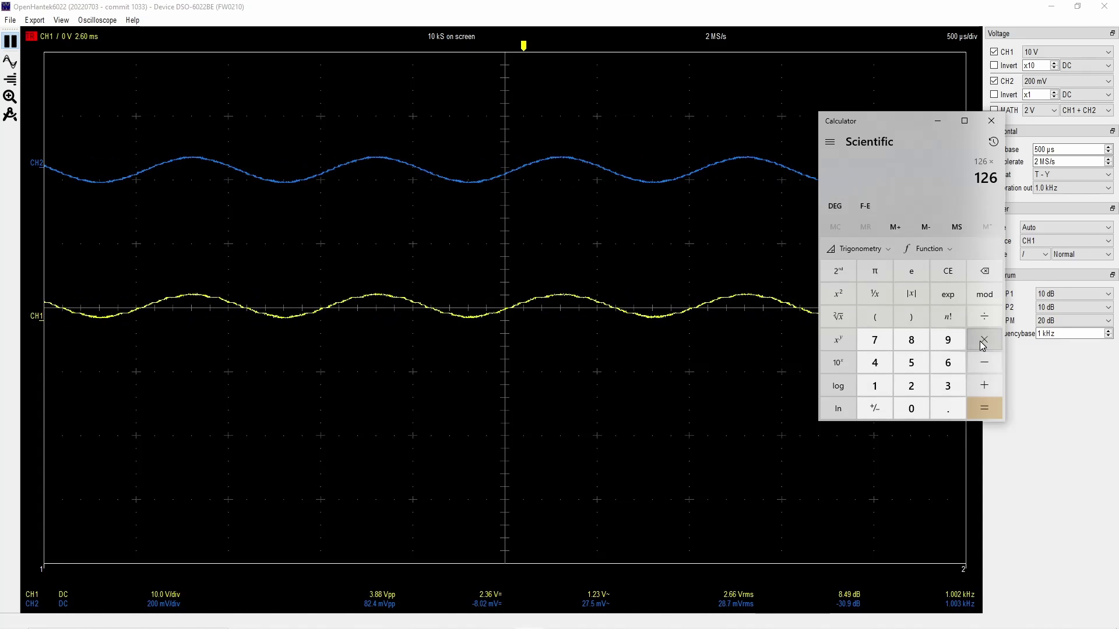
{"action": "left_click", "coordinate": [946, 404]}
{"action": "left_click", "coordinate": [947, 387]}
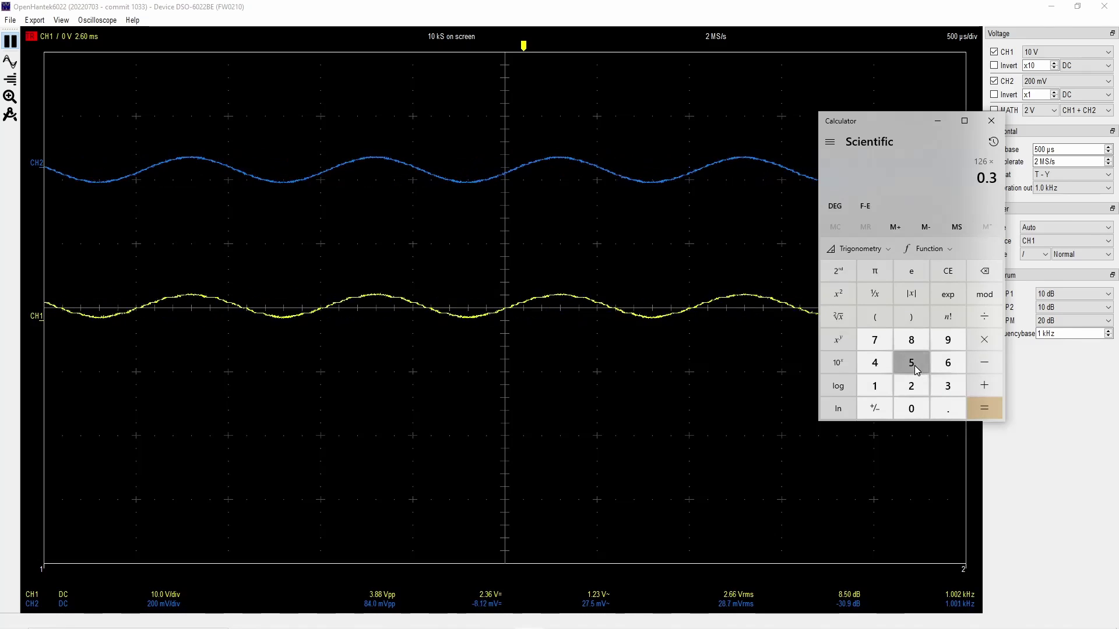
{"action": "left_click", "coordinate": [914, 365]}
{"action": "left_click", "coordinate": [948, 387]}
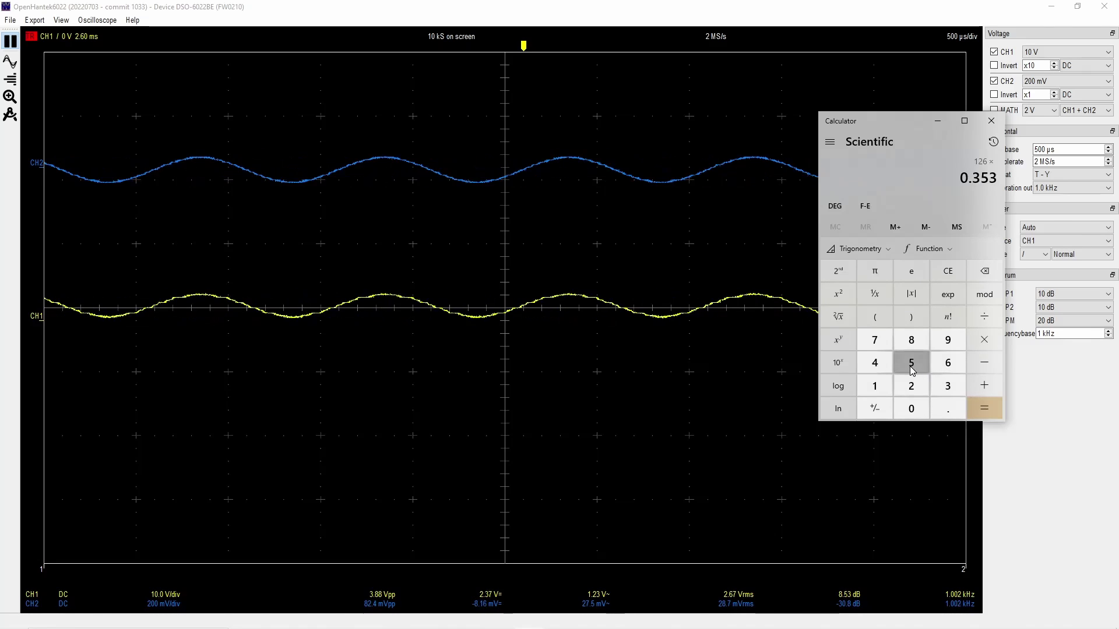
{"action": "left_click", "coordinate": [913, 367]}
{"action": "left_click", "coordinate": [913, 367]}
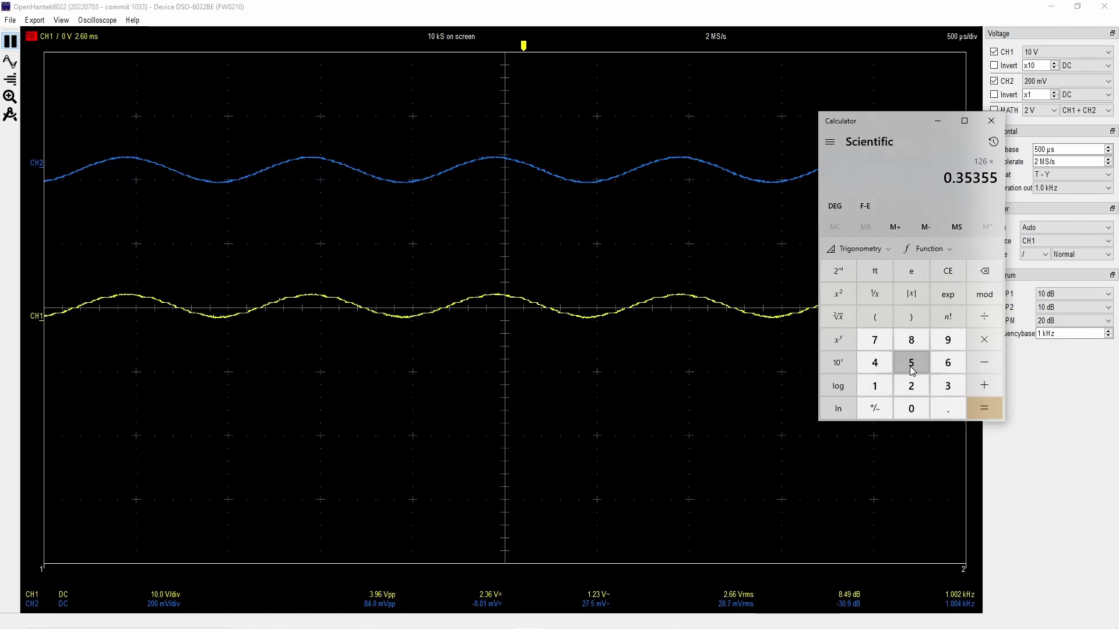
{"action": "left_click", "coordinate": [979, 408]}
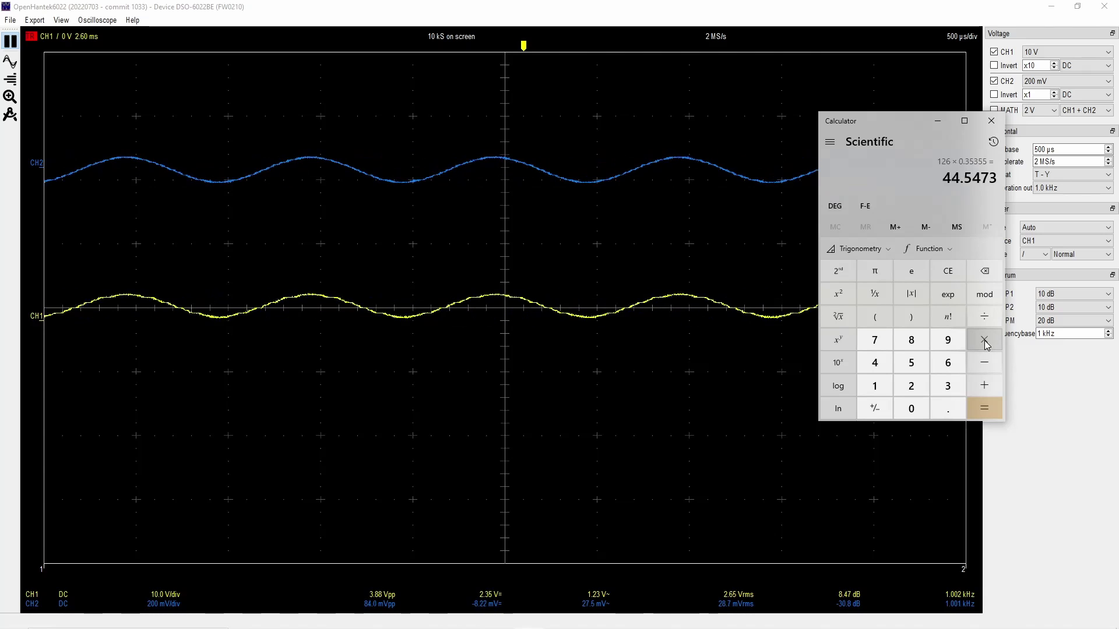
Square 44.5473 using memory (M+, ×, MR) and divide by 8, giving 248.05774216125.
{"action": "left_click", "coordinate": [896, 229]}
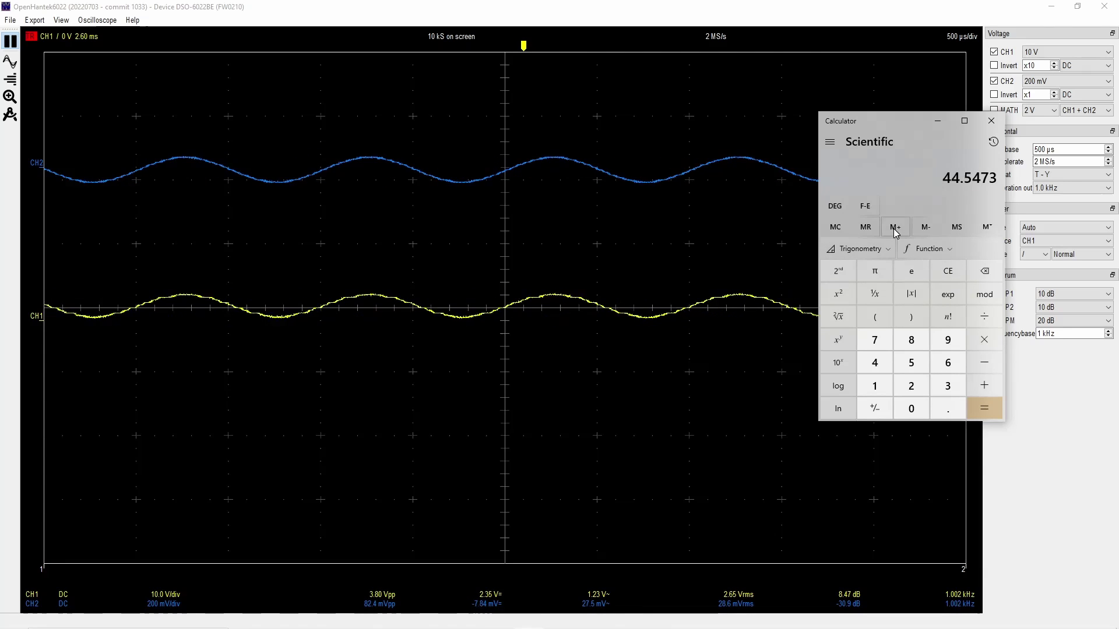
{"action": "left_click", "coordinate": [985, 346]}
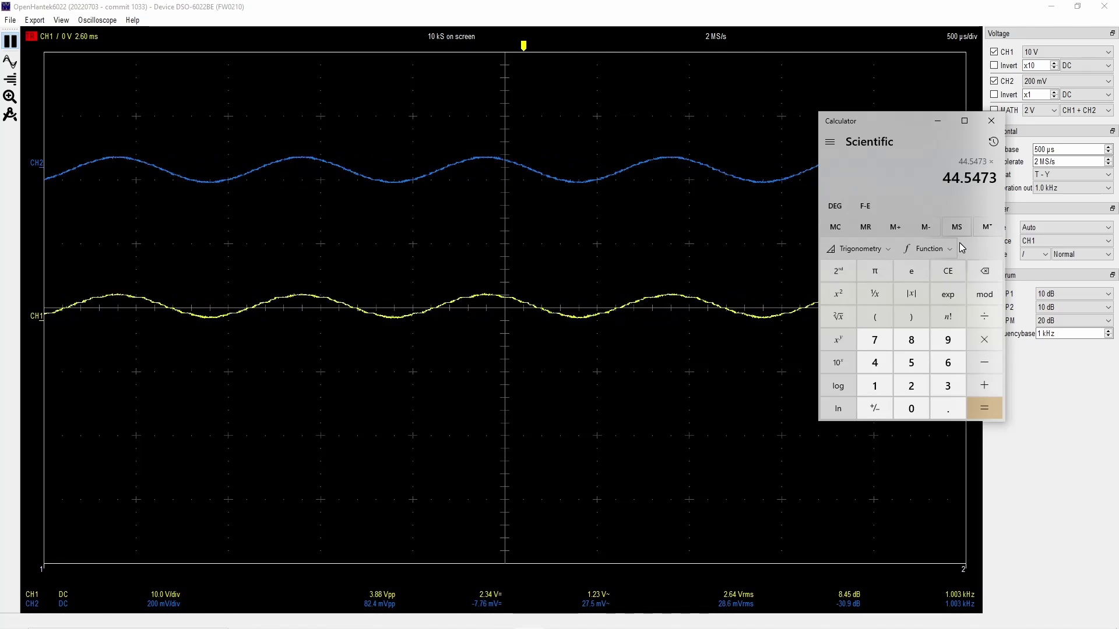
{"action": "left_click", "coordinate": [867, 228]}
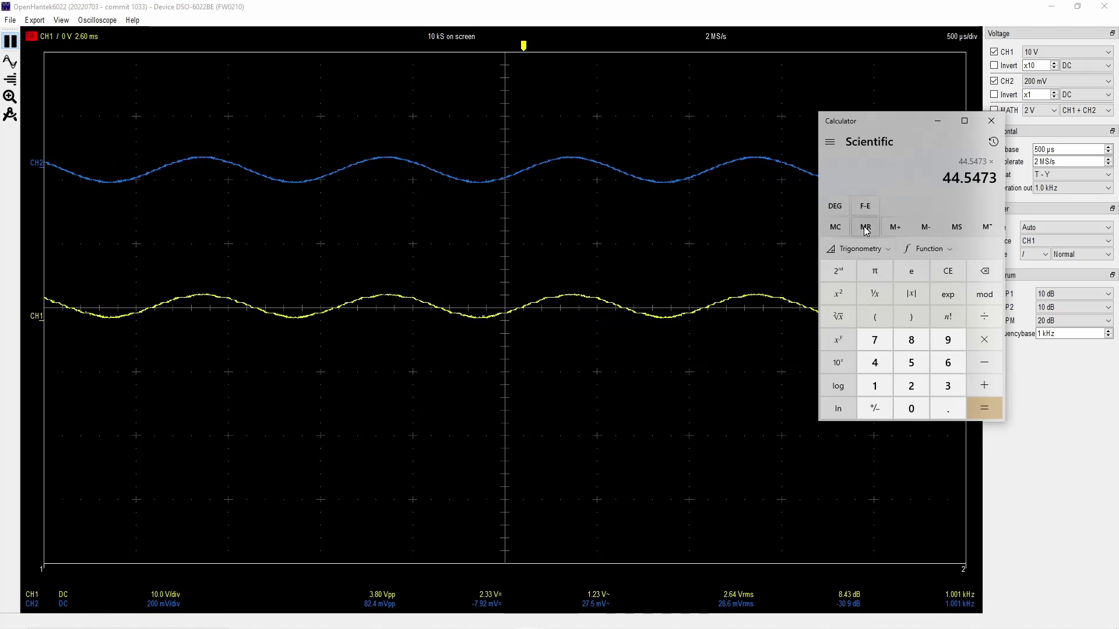
{"action": "left_click", "coordinate": [988, 411]}
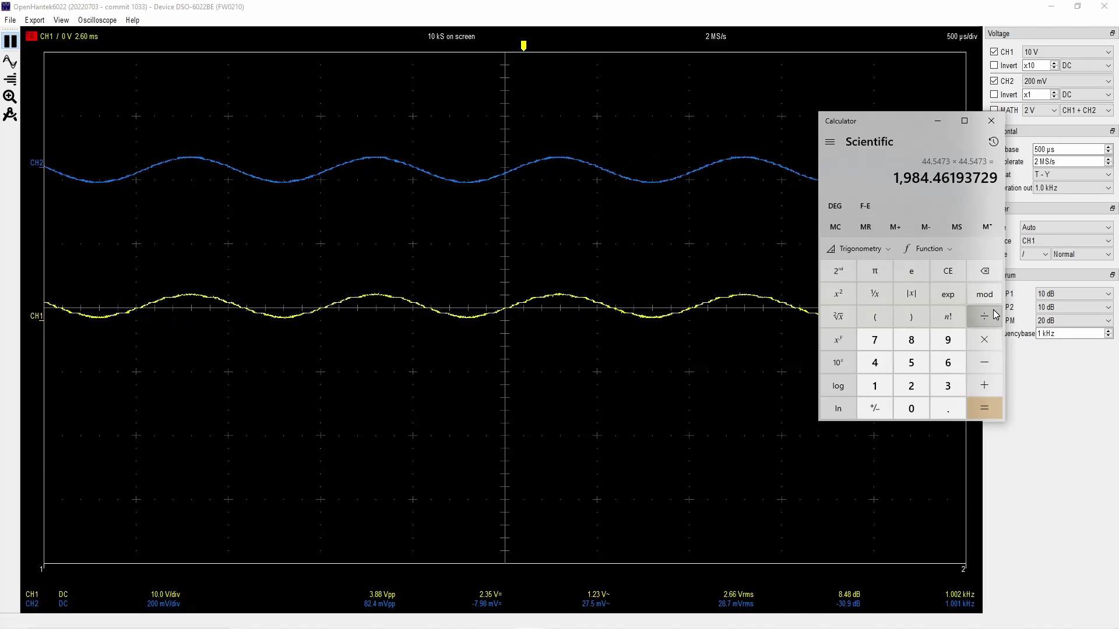
{"action": "left_click", "coordinate": [996, 314]}
{"action": "left_click", "coordinate": [911, 344]}
{"action": "left_click", "coordinate": [985, 406]}
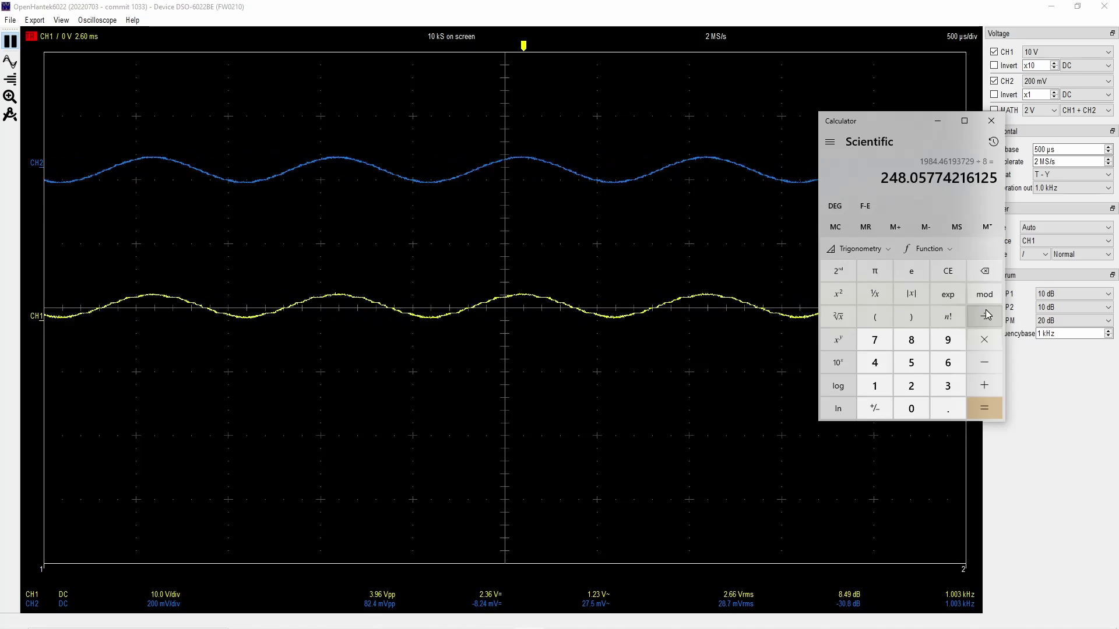
Close Calculator and leave only the CH2 spectrum shown, with SP2 on and SP1 off.
{"action": "left_click", "coordinate": [998, 119]}
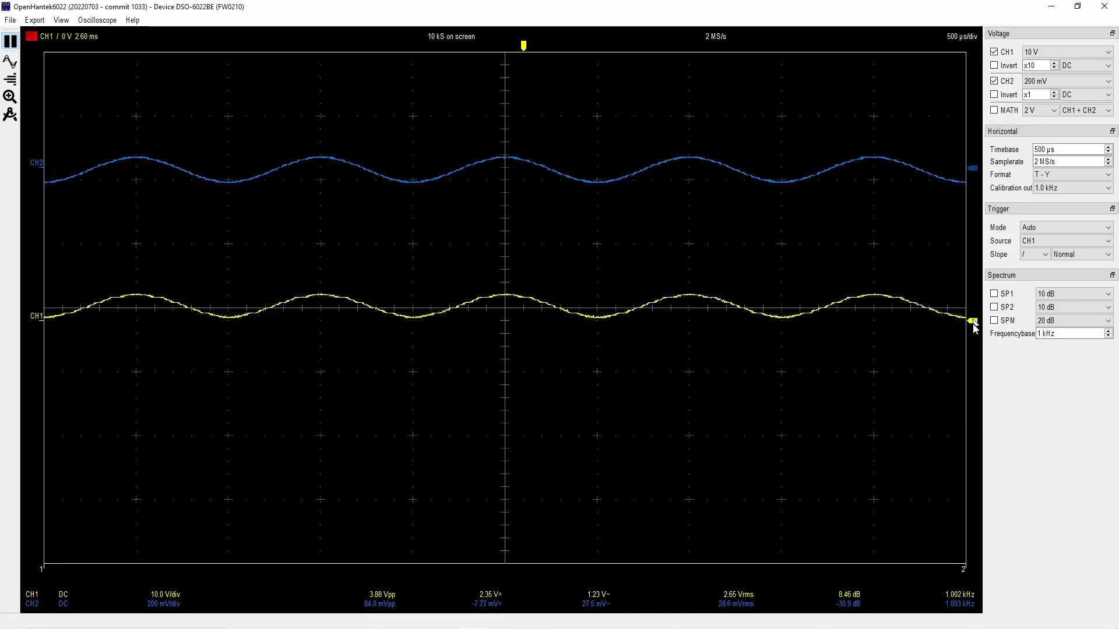
{"action": "left_click", "coordinate": [995, 294]}
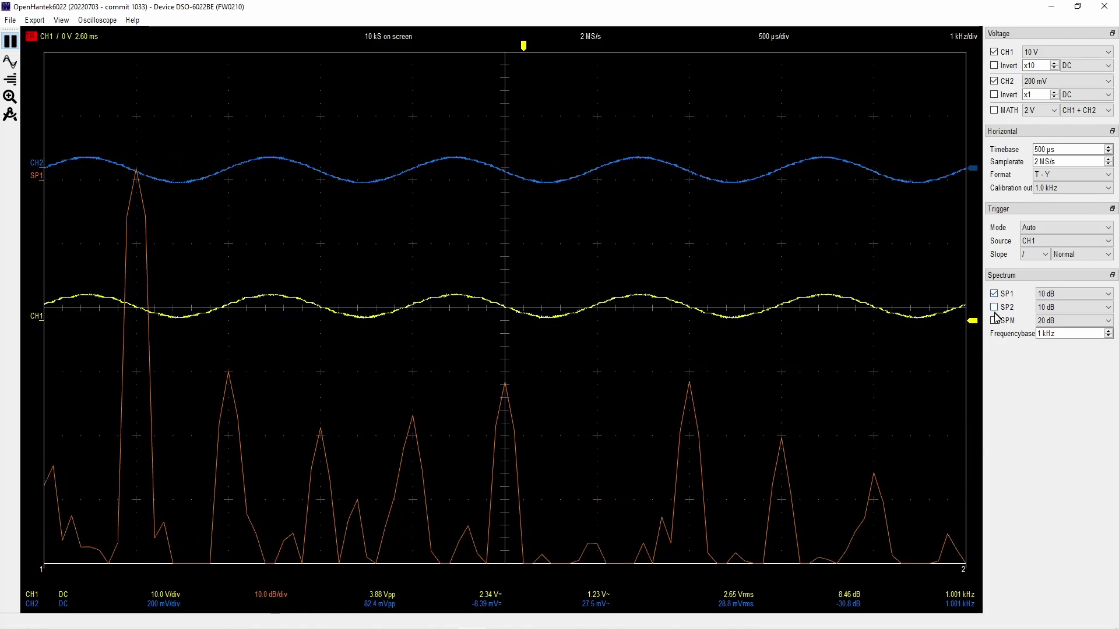
{"action": "left_click", "coordinate": [995, 308]}
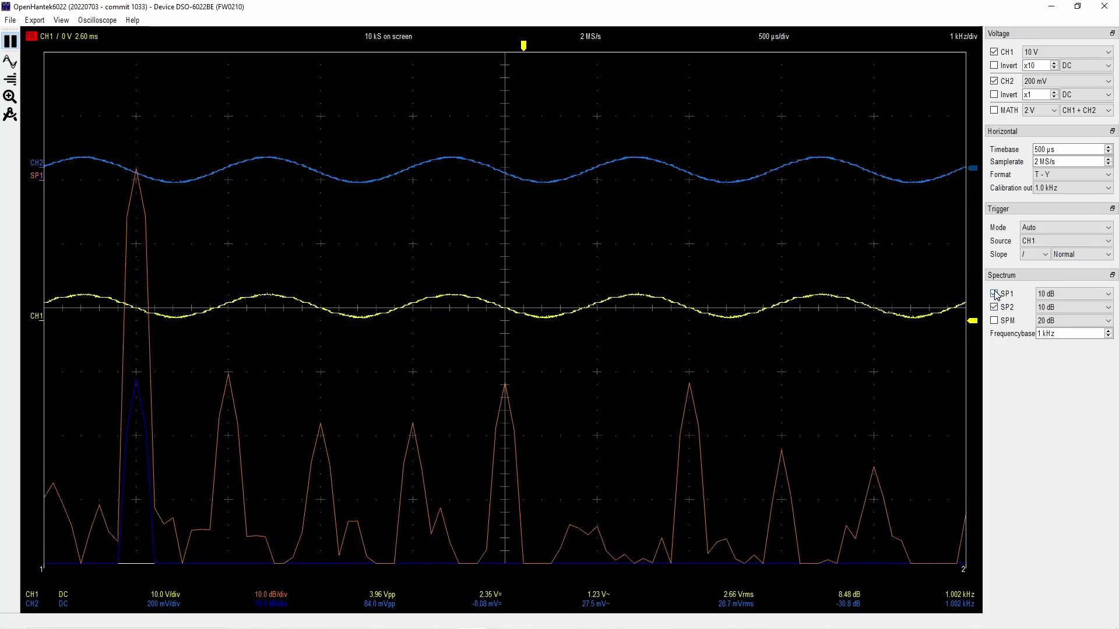
{"action": "left_click", "coordinate": [995, 295]}
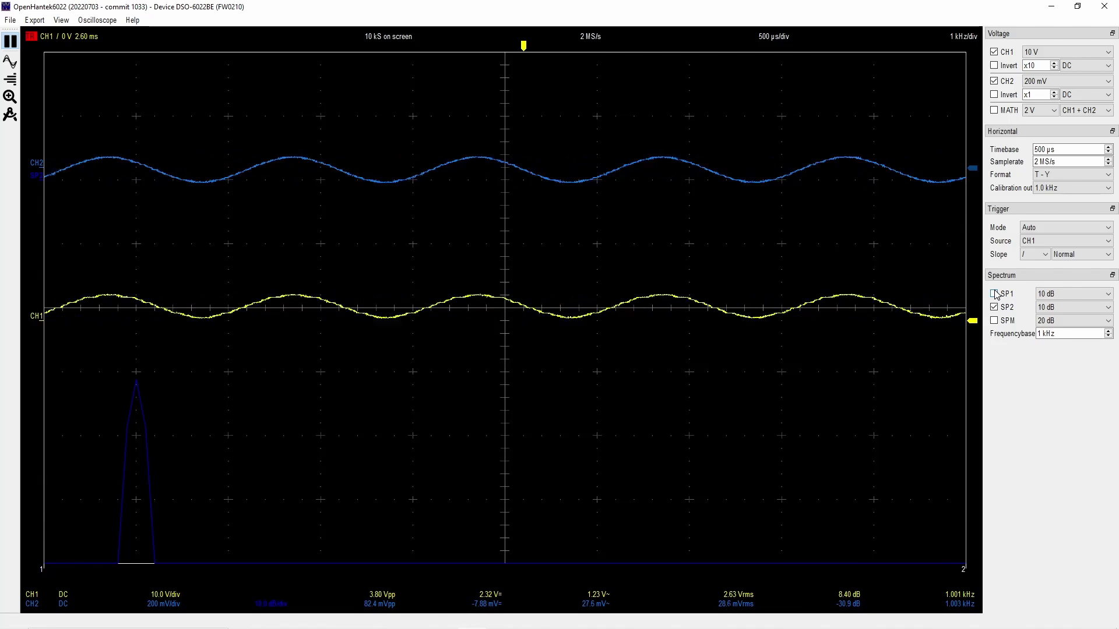
Lower the sample rate to 500 kS/s and raise the frequency base to 2 kHz/div.
{"action": "left_click", "coordinate": [1109, 165]}
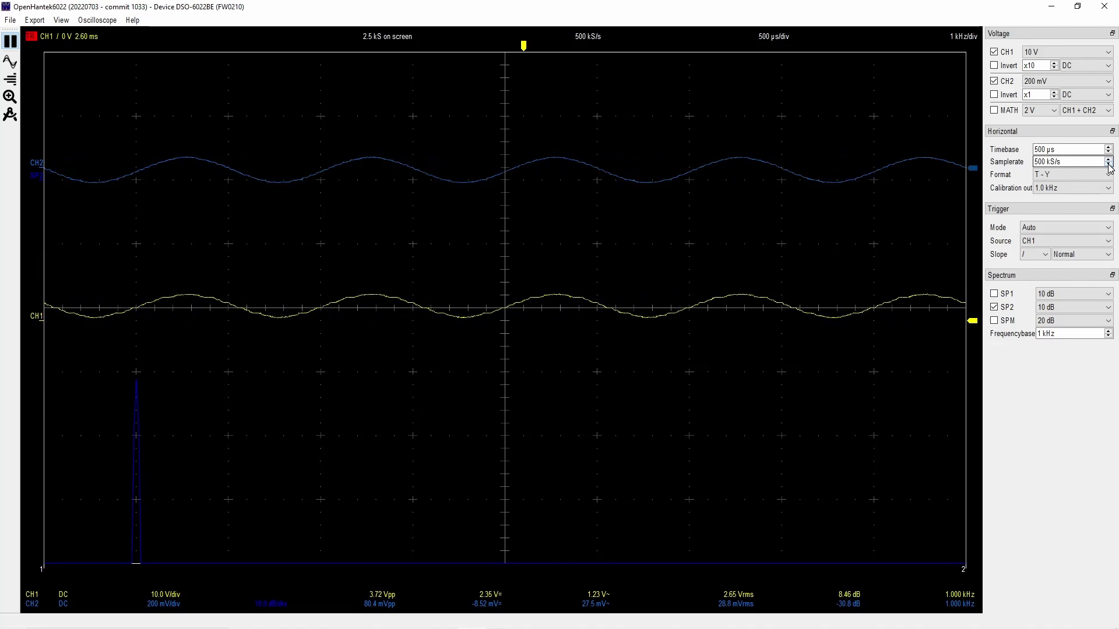
{"action": "left_click", "coordinate": [1108, 332]}
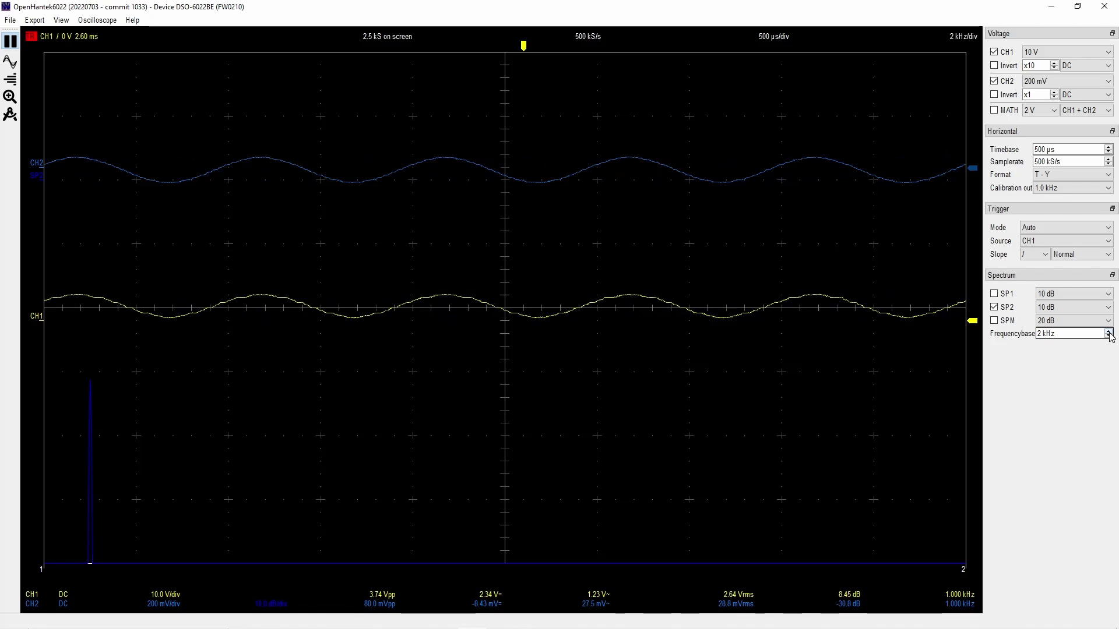
{"action": "left_click", "coordinate": [90, 584]}
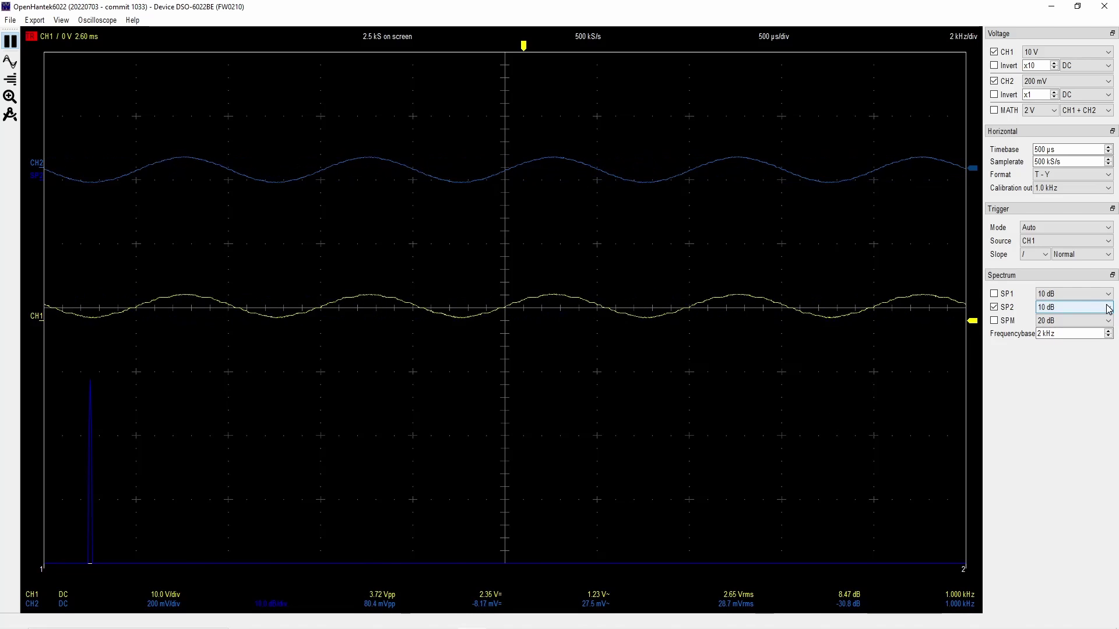
Turn the CH1 spectrum (SP1) back on beside the CH2 spectrum.
{"action": "left_click", "coordinate": [995, 294]}
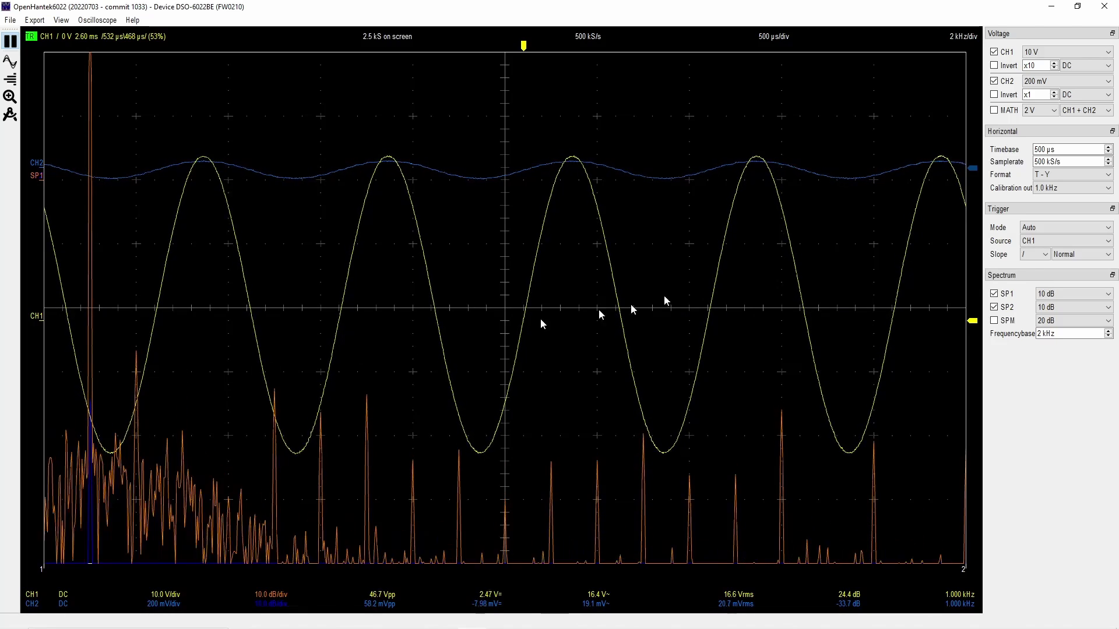
Lower the CH1 probe attenuation to x2 and set CH1 to 2 V per division.
{"action": "left_click", "coordinate": [1055, 68]}
{"action": "left_click", "coordinate": [1054, 68]}
{"action": "left_click", "coordinate": [1054, 69]}
{"action": "left_click", "coordinate": [1054, 68]}
{"action": "left_click", "coordinate": [1054, 68]}
{"action": "left_click", "coordinate": [1054, 69]}
{"action": "left_click", "coordinate": [1055, 68]}
{"action": "left_click", "coordinate": [1054, 68]}
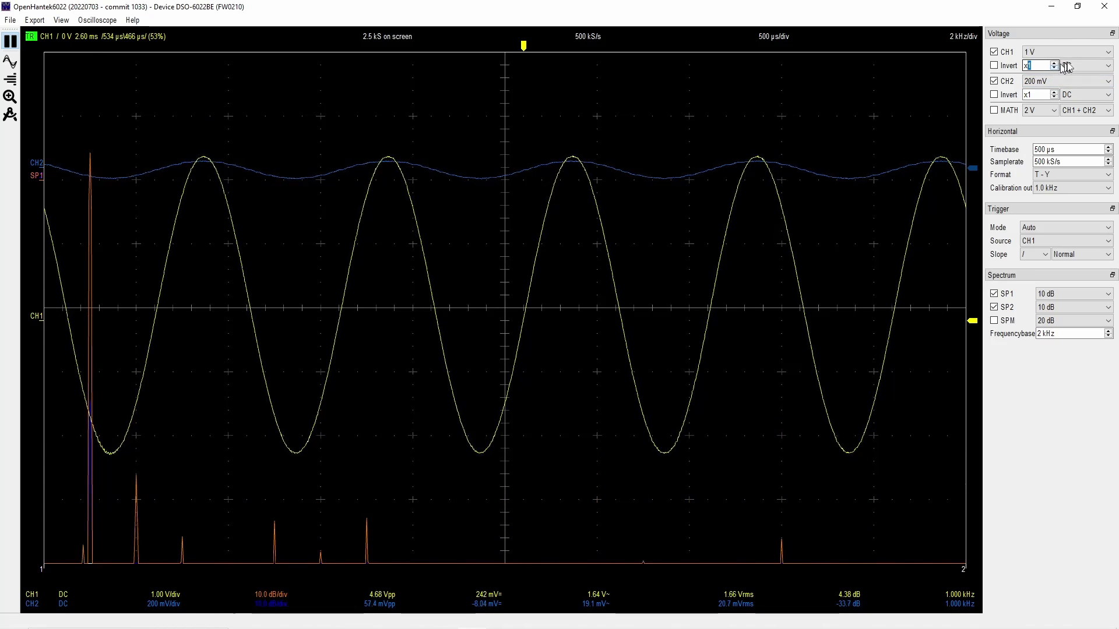
{"action": "left_click", "coordinate": [1096, 52]}
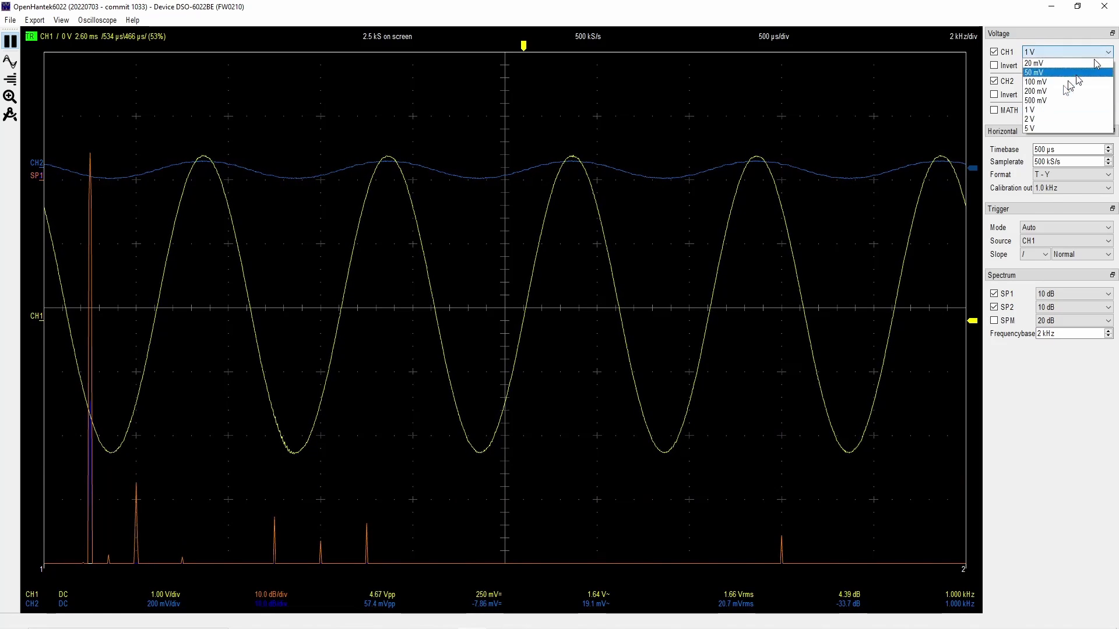
{"action": "left_click", "coordinate": [1030, 117]}
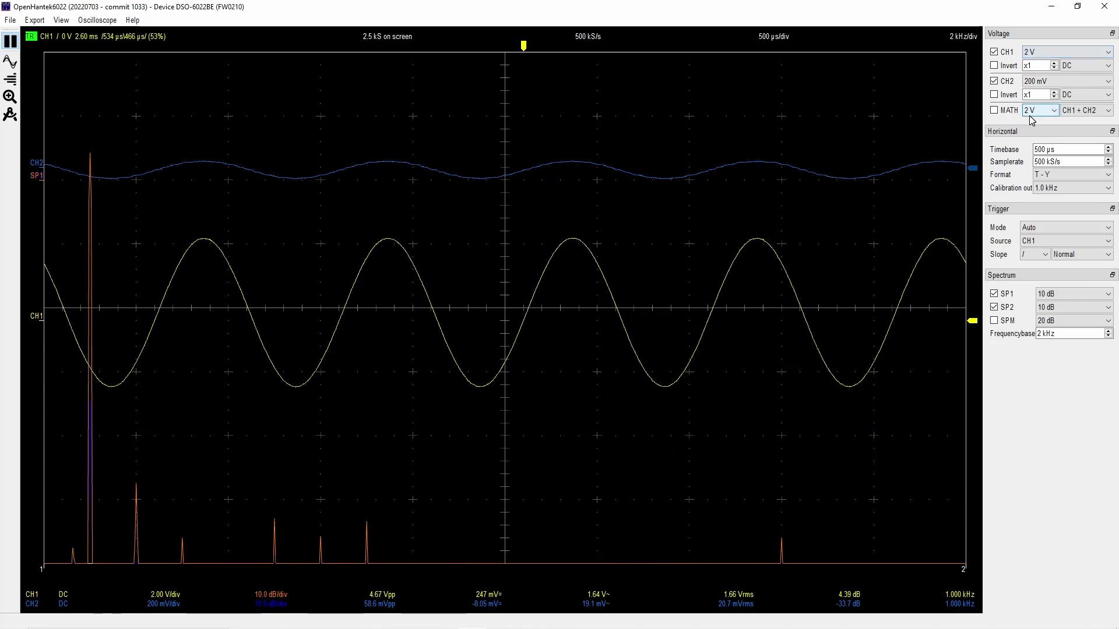
Readjust the CH1 probe attenuation to x1 and set CH1 to 1 V per division.
{"action": "left_click", "coordinate": [1054, 63]}
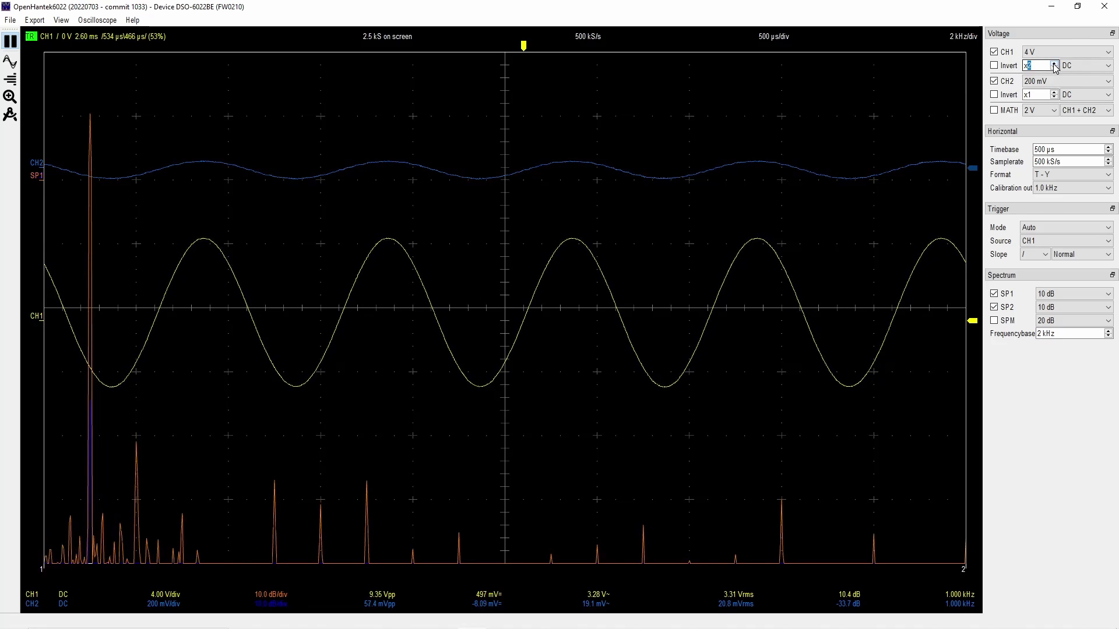
{"action": "left_click", "coordinate": [1054, 63]}
{"action": "left_click", "coordinate": [1054, 63]}
{"action": "left_click", "coordinate": [1054, 62]}
{"action": "left_click", "coordinate": [1054, 63]}
{"action": "left_click", "coordinate": [1055, 68]}
{"action": "left_click", "coordinate": [1056, 68]}
{"action": "left_click", "coordinate": [1056, 68]}
{"action": "left_click", "coordinate": [1055, 68]}
{"action": "left_click", "coordinate": [1055, 68]}
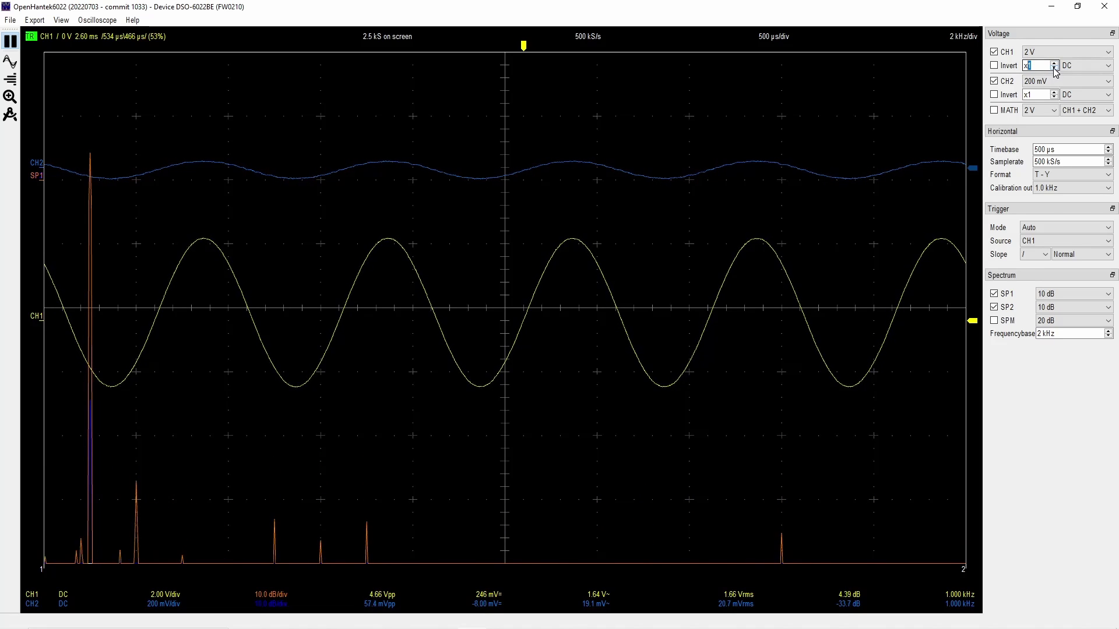
{"action": "left_click", "coordinate": [1057, 52]}
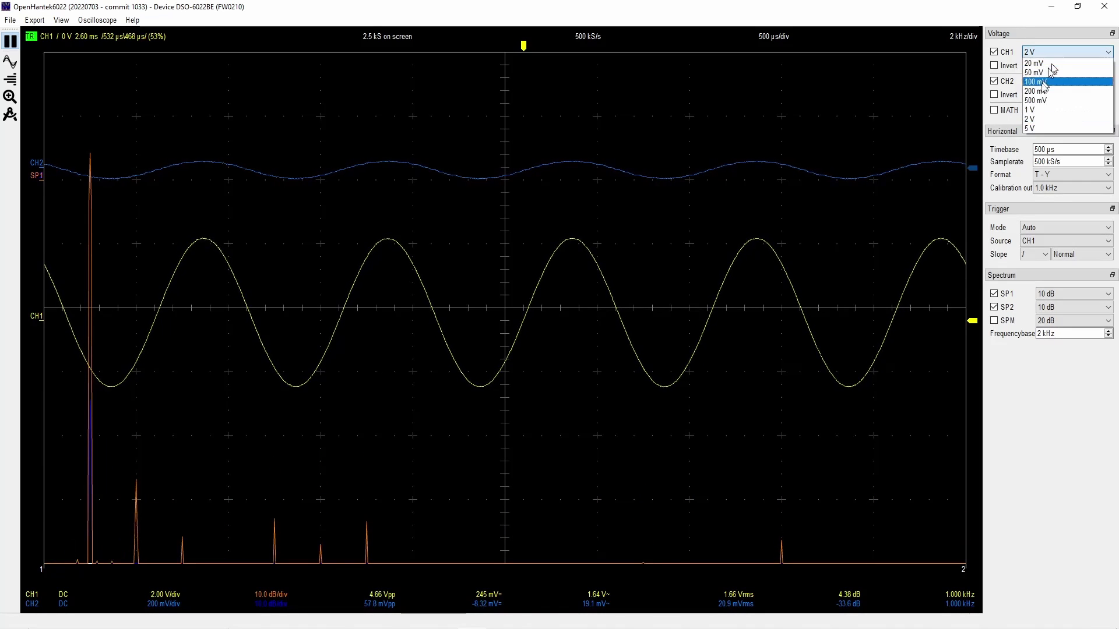
{"action": "left_click", "coordinate": [1040, 110]}
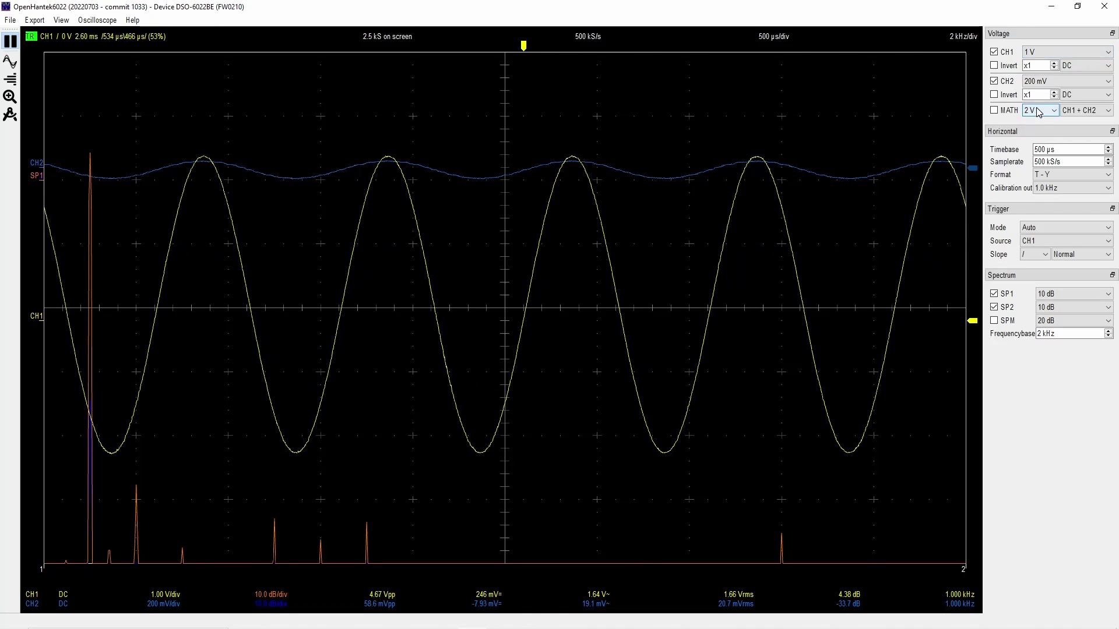